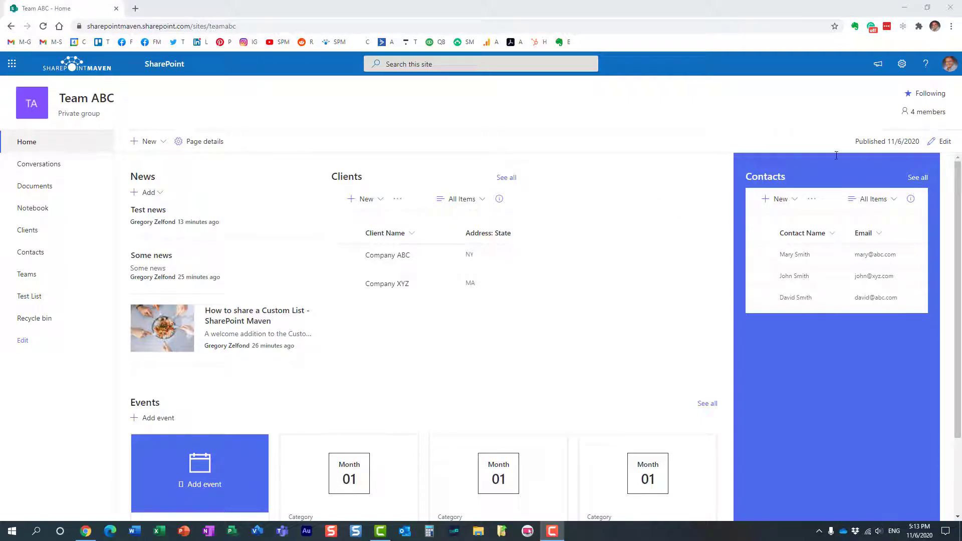
Go to the Site Pages library through Site contents
{"action": "left_click", "coordinate": [902, 64]}
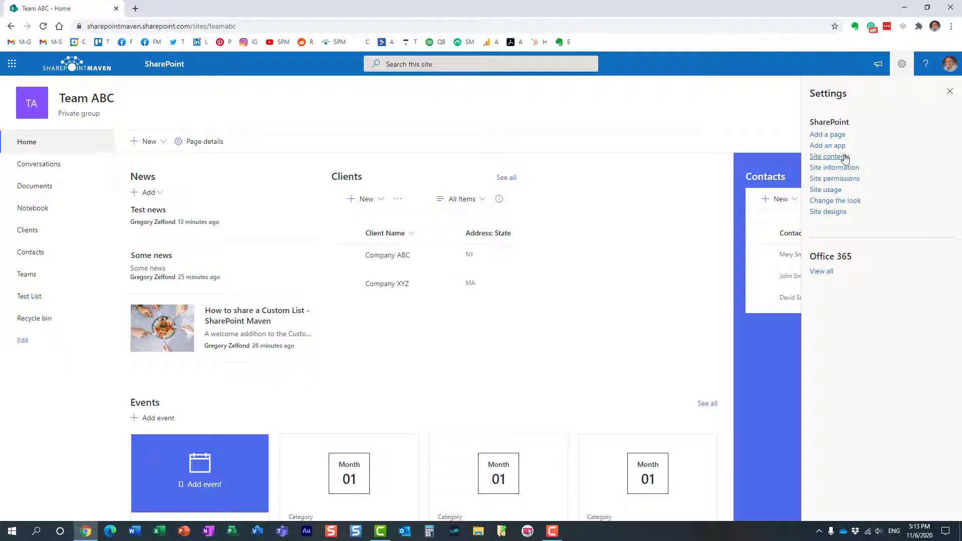
{"action": "left_click", "coordinate": [843, 157]}
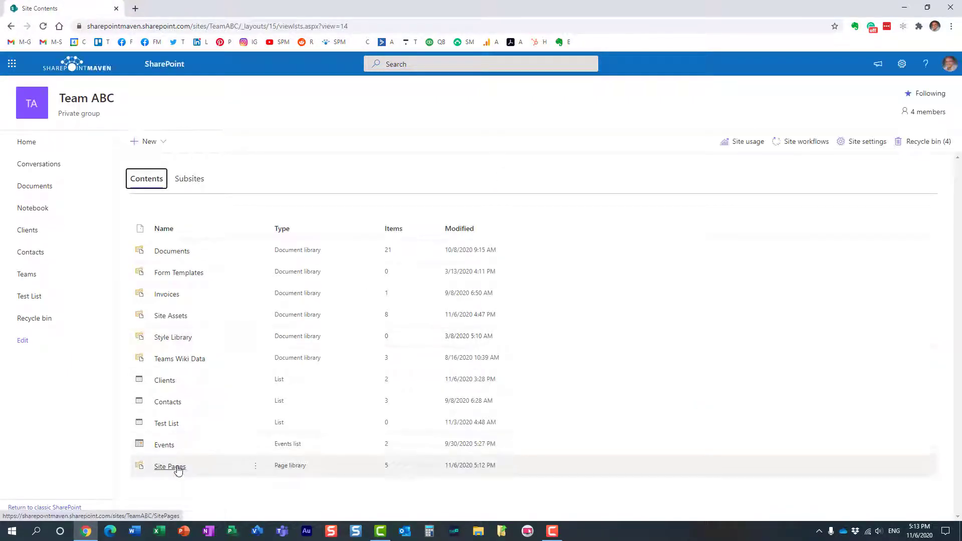
{"action": "left_click", "coordinate": [175, 465]}
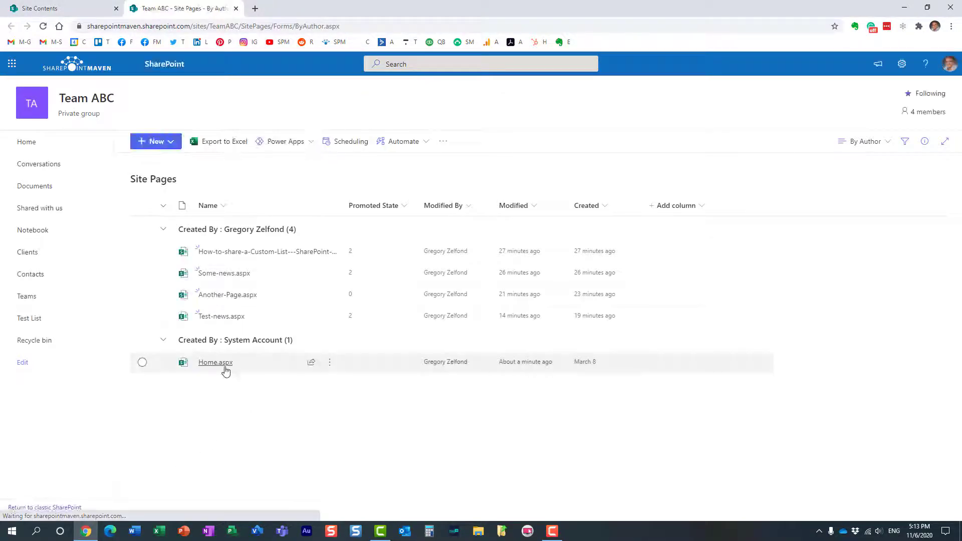
Review Home.aspx's version history, including version 10.0's options, then close it unrestored and return home
{"action": "right_click", "coordinate": [222, 367]}
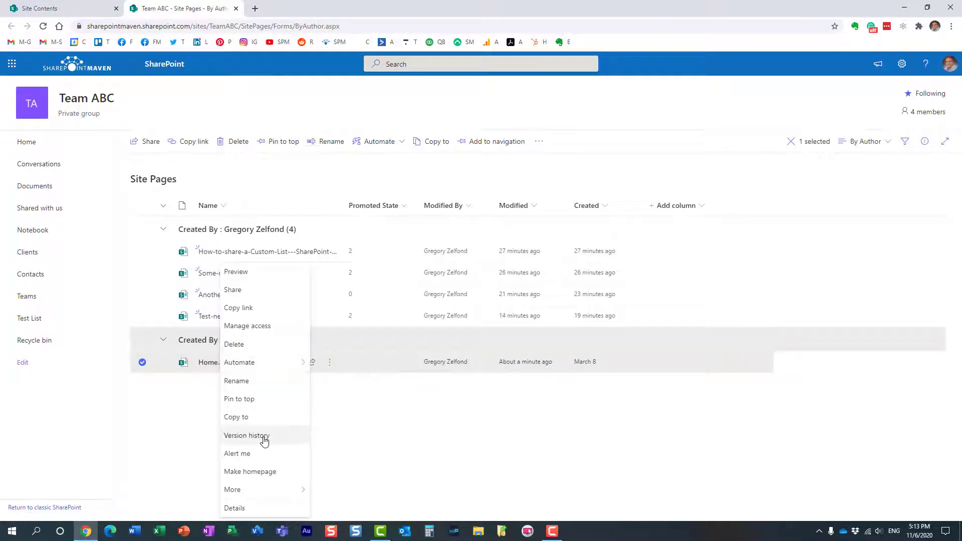
{"action": "left_click", "coordinate": [264, 437]}
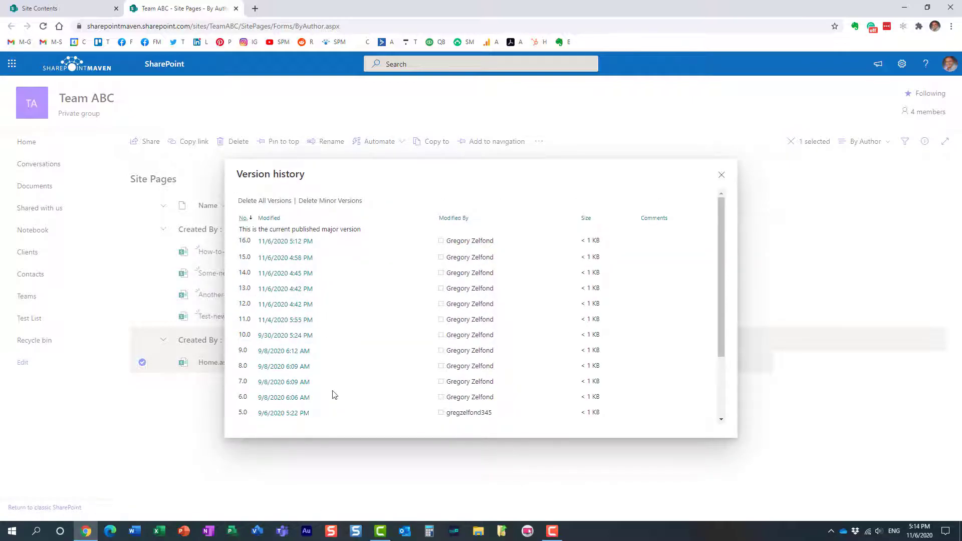
{"action": "left_click", "coordinate": [321, 336]}
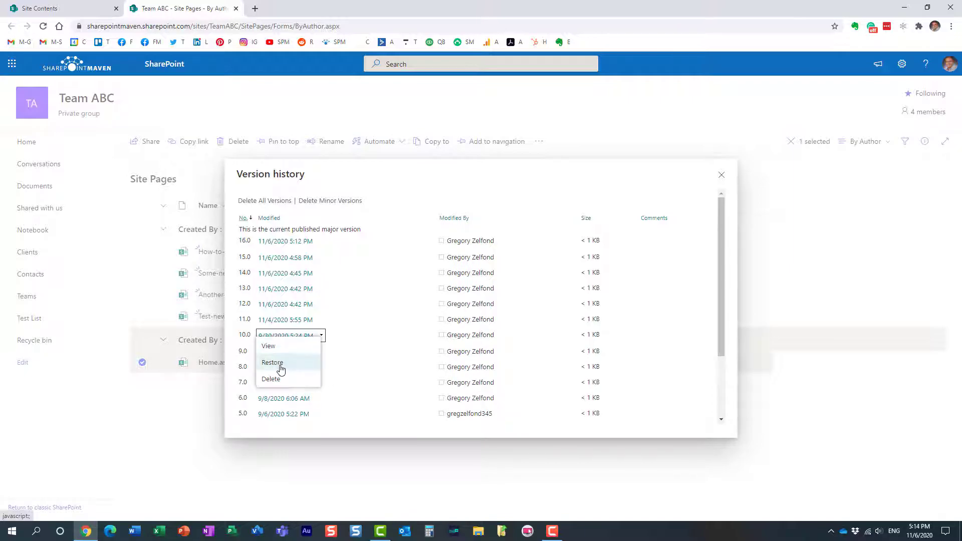
{"action": "left_click", "coordinate": [721, 175]}
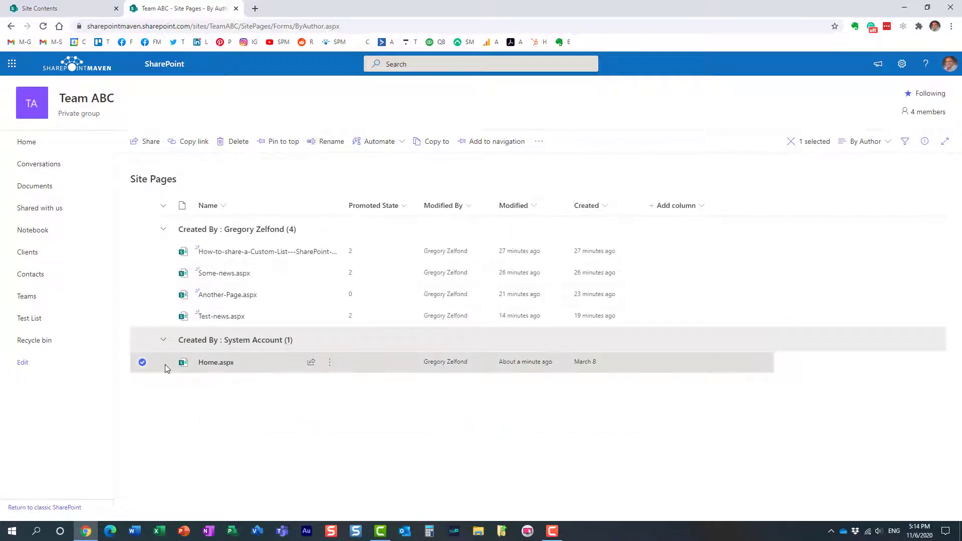
{"action": "left_click", "coordinate": [143, 361]}
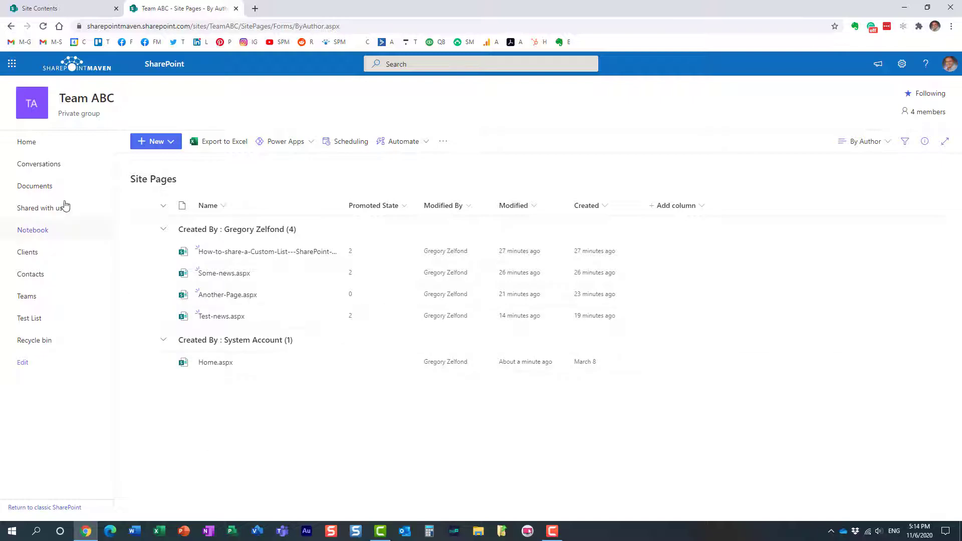
{"action": "left_click", "coordinate": [32, 144]}
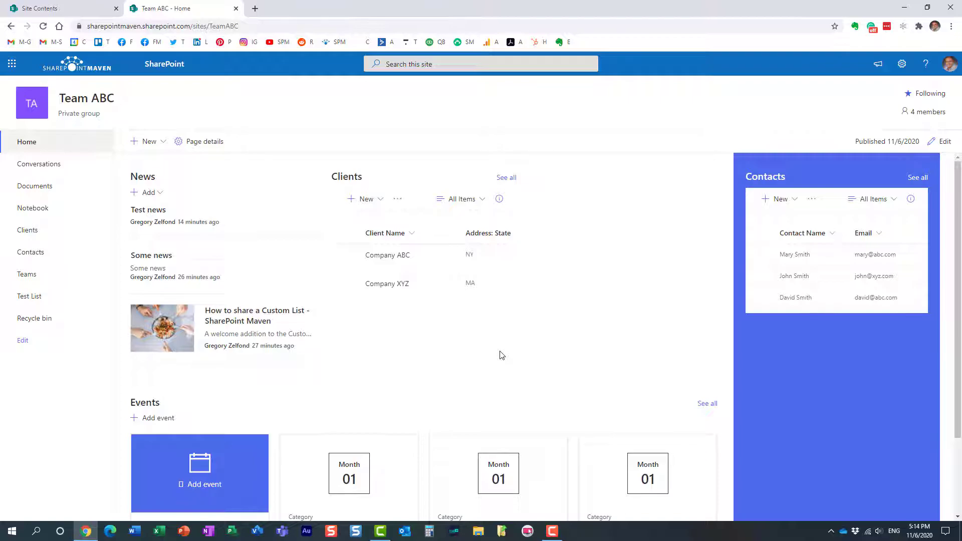
In edit mode, move Clients above News and add a Hello text block to the third column
{"action": "left_click", "coordinate": [940, 141]}
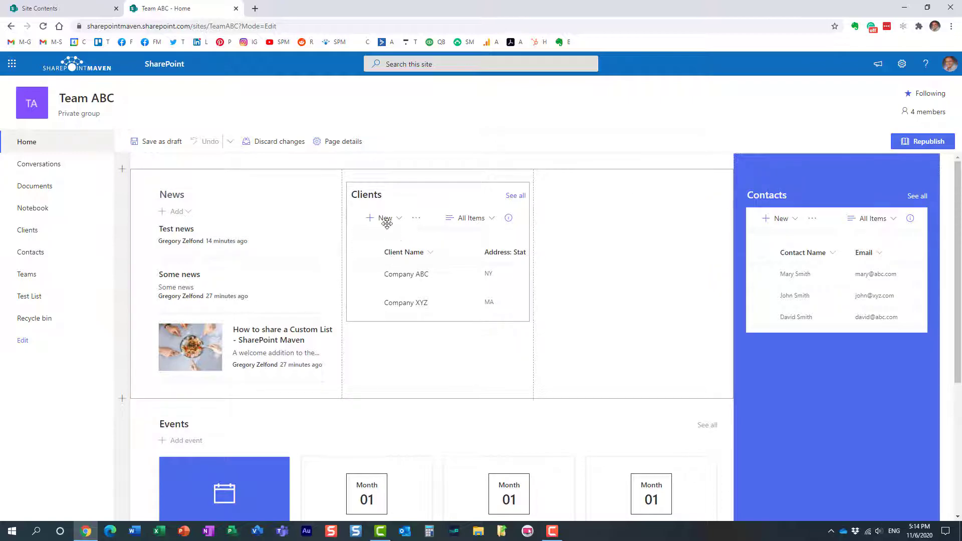
{"action": "left_click_drag", "start_coordinate": [368, 193], "coordinate": [245, 184]}
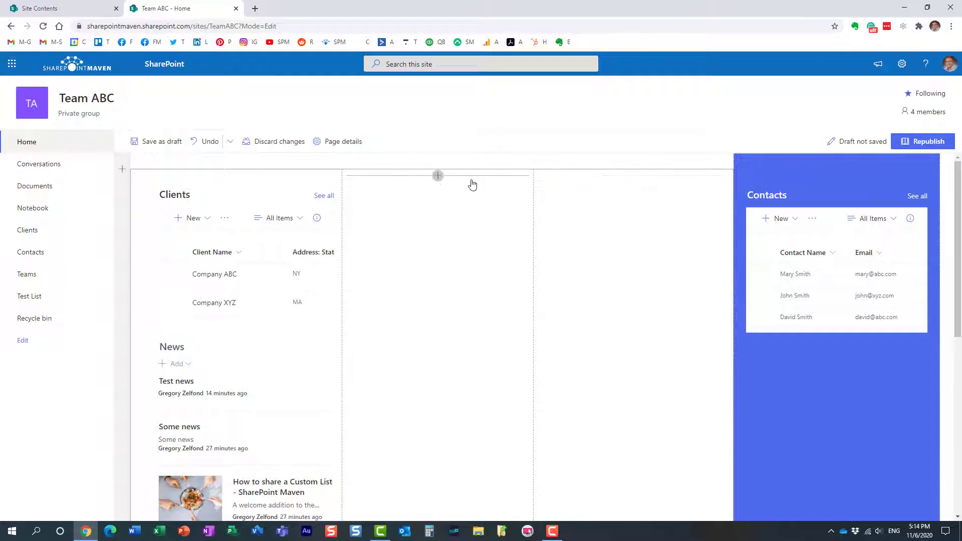
{"action": "left_click", "coordinate": [630, 176]}
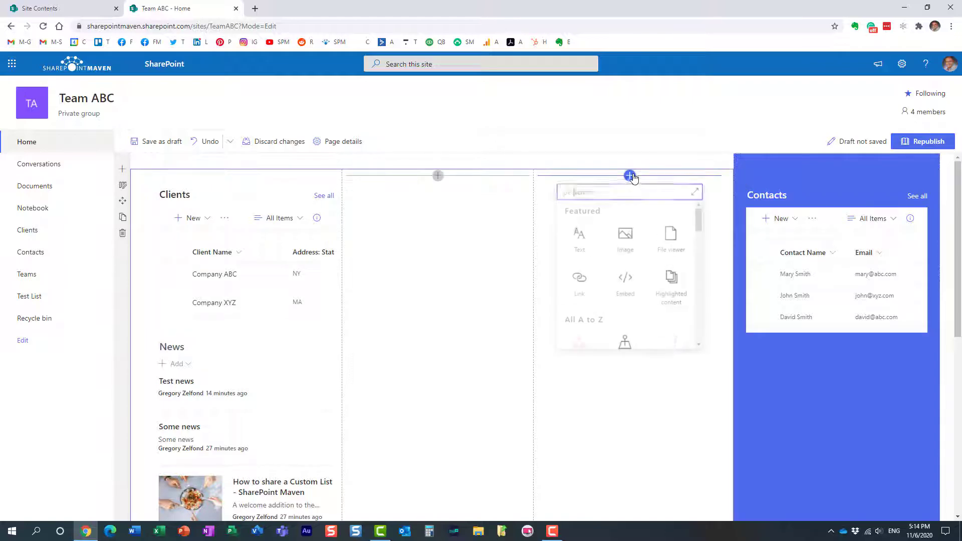
{"action": "left_click", "coordinate": [581, 242]}
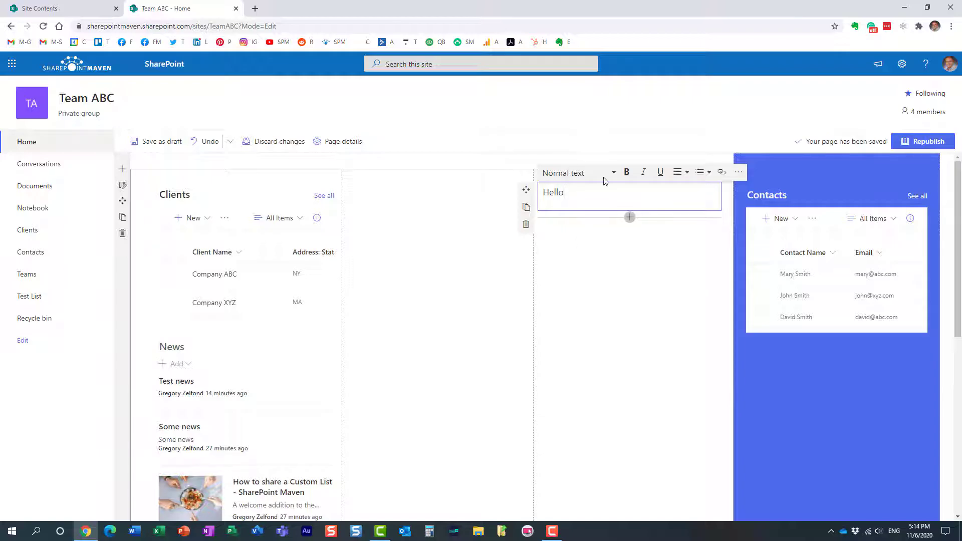
Add a People web part titled Contact Us with one contact below Hello, then republish
{"action": "left_click", "coordinate": [630, 218]}
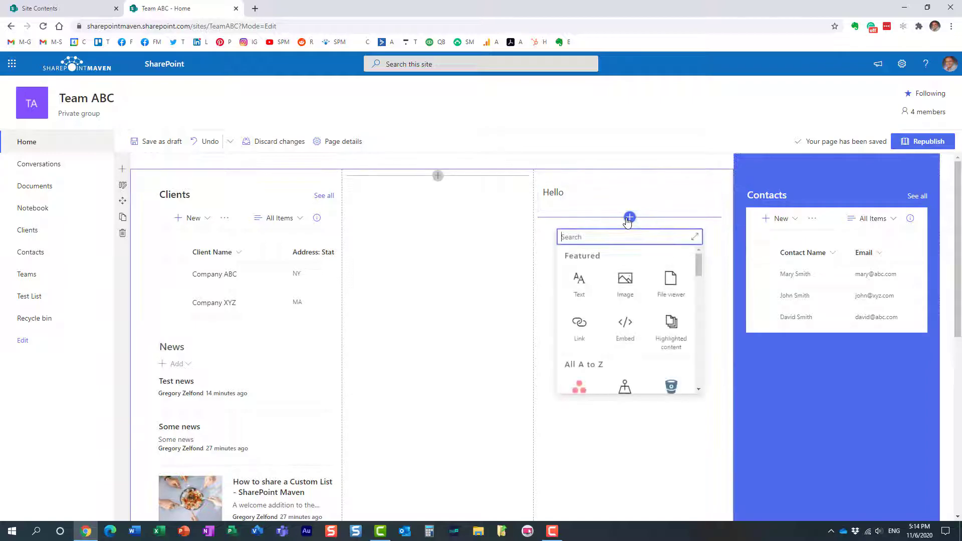
{"action": "type", "text": "pe"}
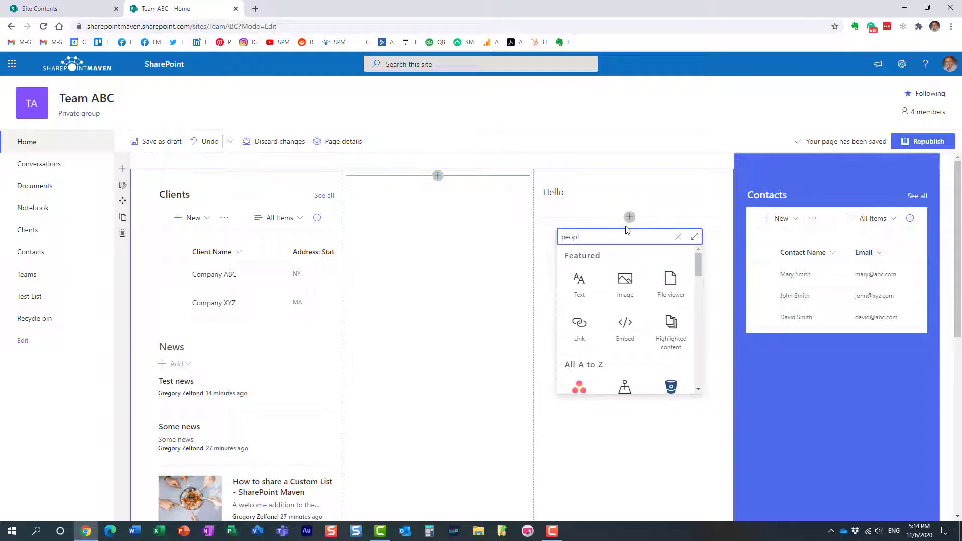
{"action": "type", "text": "opl"}
{"action": "left_click", "coordinate": [576, 279]}
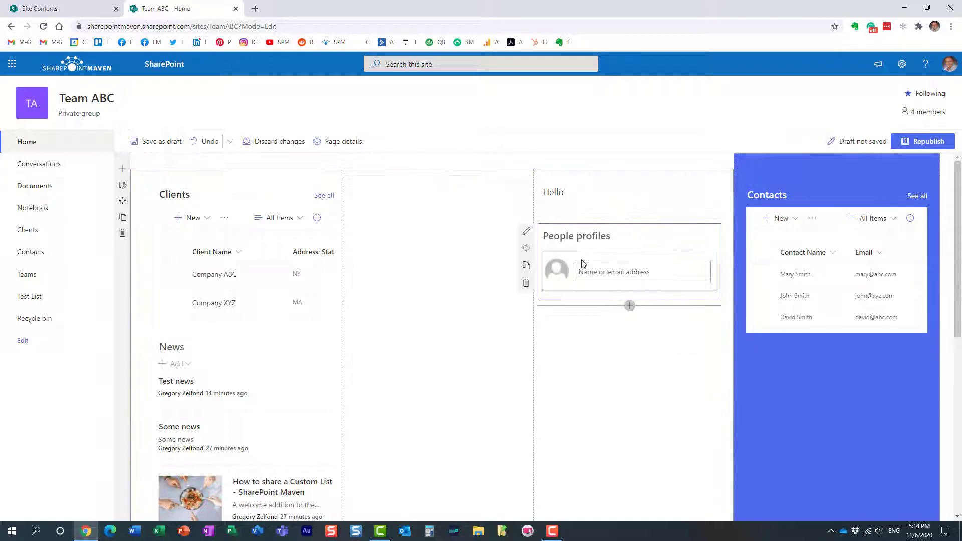
{"action": "left_click", "coordinate": [575, 238]}
{"action": "type", "text": "Contact Us"}
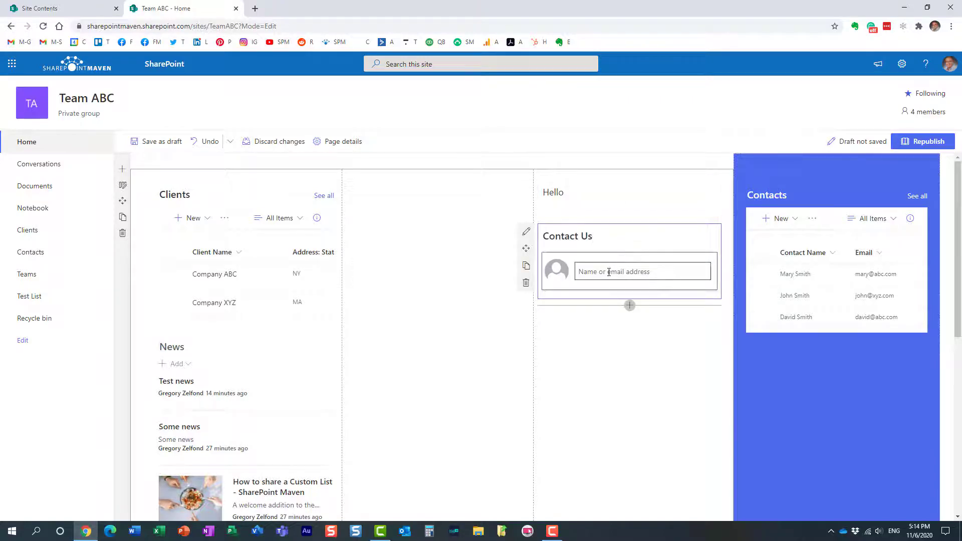
{"action": "left_click", "coordinate": [610, 272]}
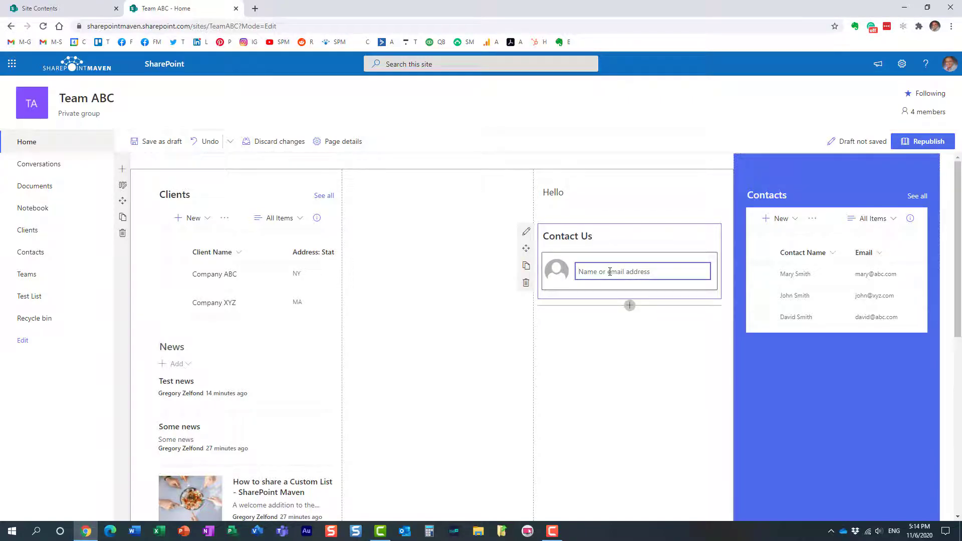
{"action": "type", "text": "mary"}
{"action": "left_click", "coordinate": [596, 291]}
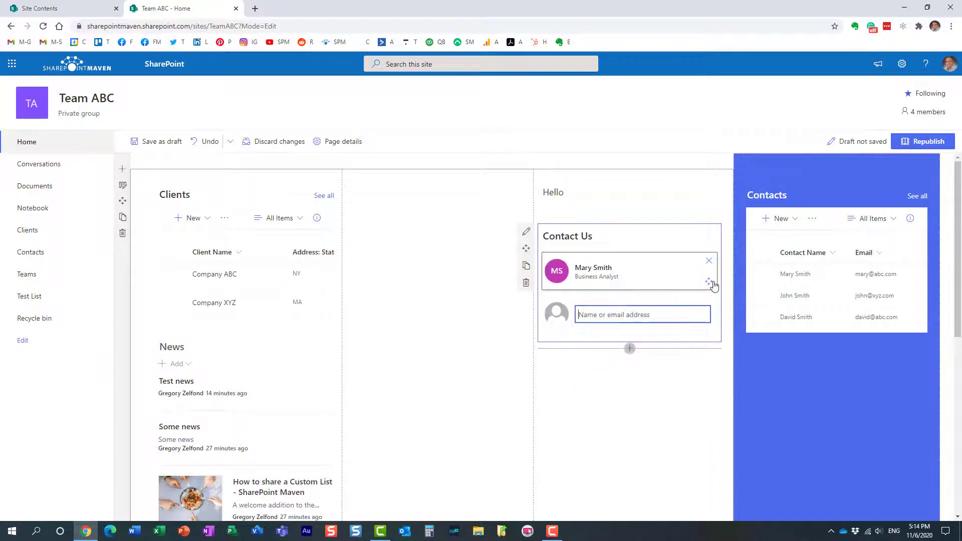
{"action": "left_click", "coordinate": [923, 141]}
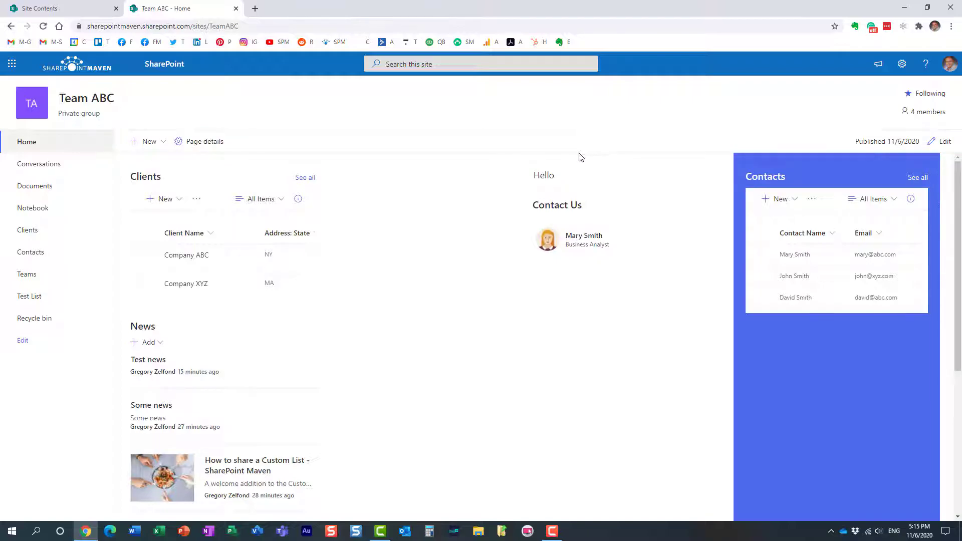
Reopen the home page for editing, save it as a draft, then republish it
{"action": "left_click", "coordinate": [944, 141]}
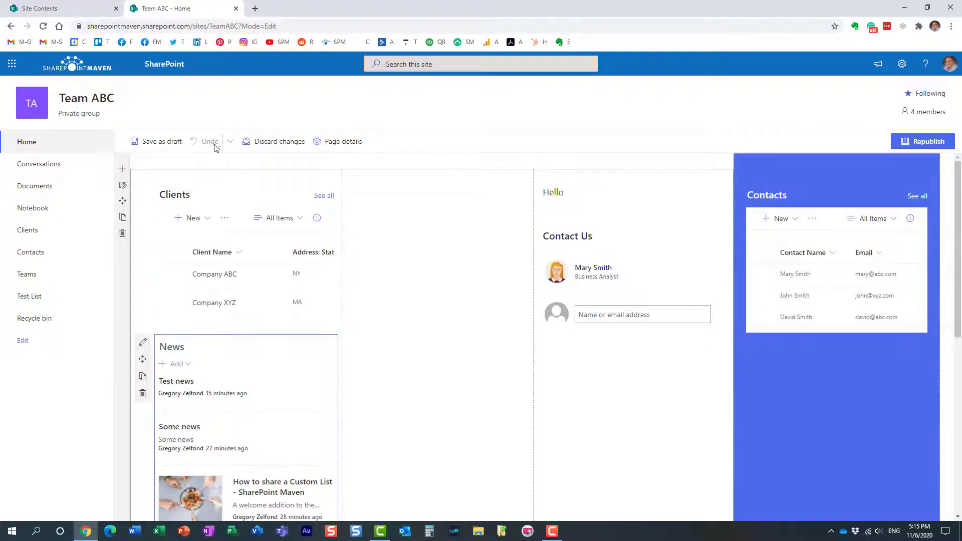
{"action": "left_click", "coordinate": [167, 145]}
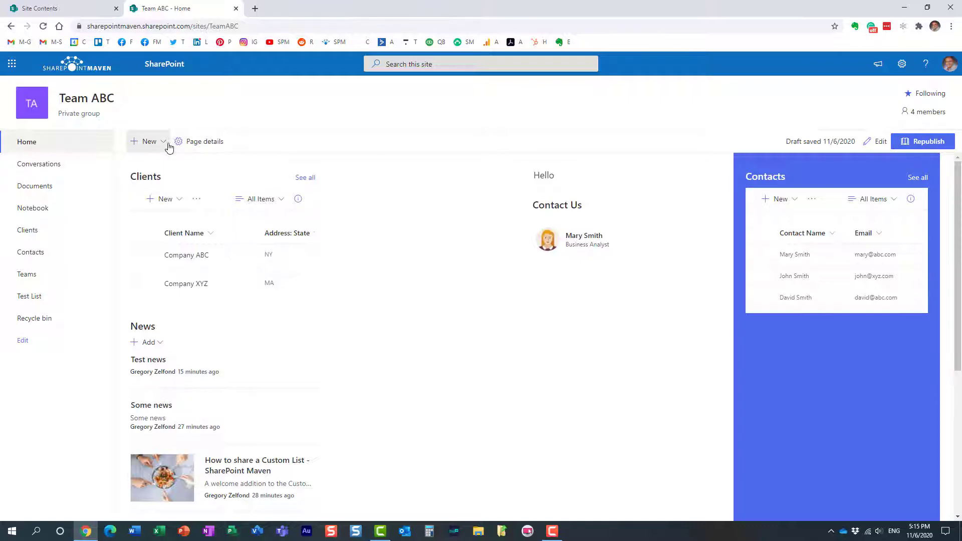
{"action": "left_click", "coordinate": [914, 143]}
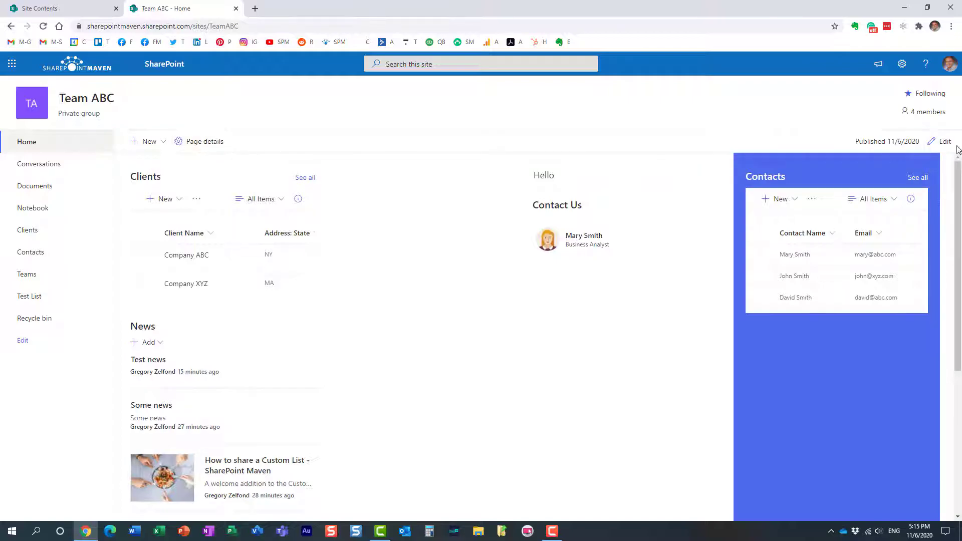
Open the home page's version history from Page details and scroll down from current v18.0
{"action": "left_click", "coordinate": [200, 144]}
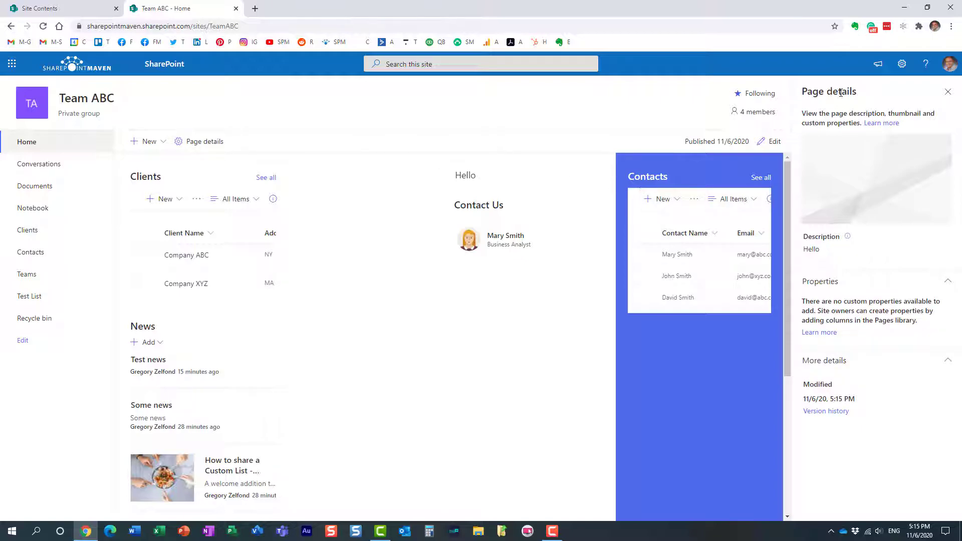
{"action": "left_click", "coordinate": [841, 415]}
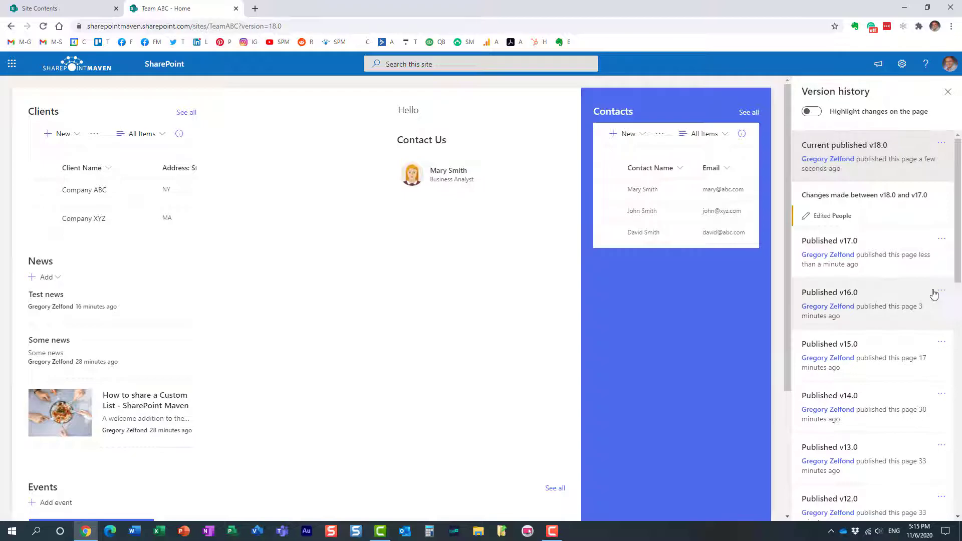
{"action": "scroll", "coordinate": [957, 252], "scroll_direction": "down", "scroll_amount": 1}
{"action": "left_click_drag", "start_coordinate": [958, 252], "coordinate": [956, 231]}
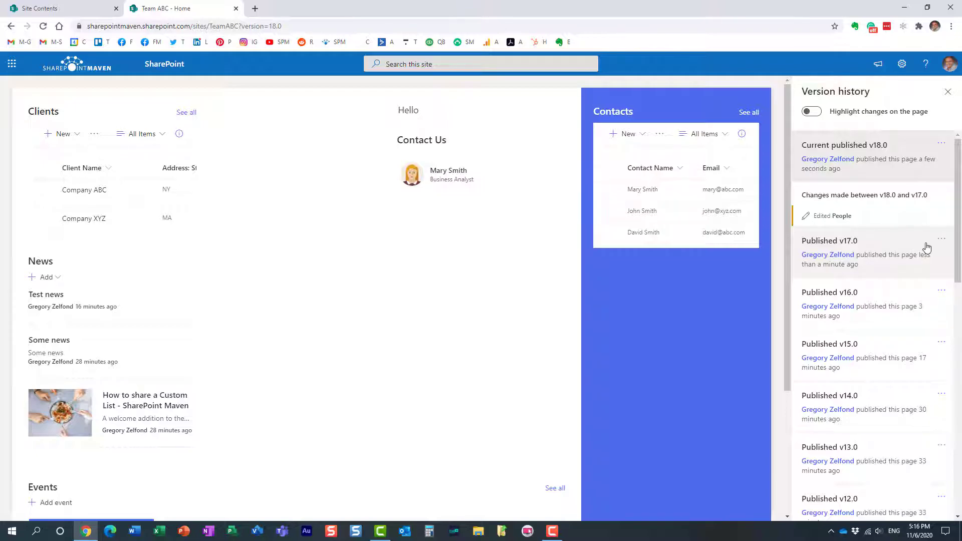
Compare published v16.0 with the current version, return to the list, and close the panel
{"action": "left_click", "coordinate": [941, 291]}
{"action": "left_click", "coordinate": [928, 313]}
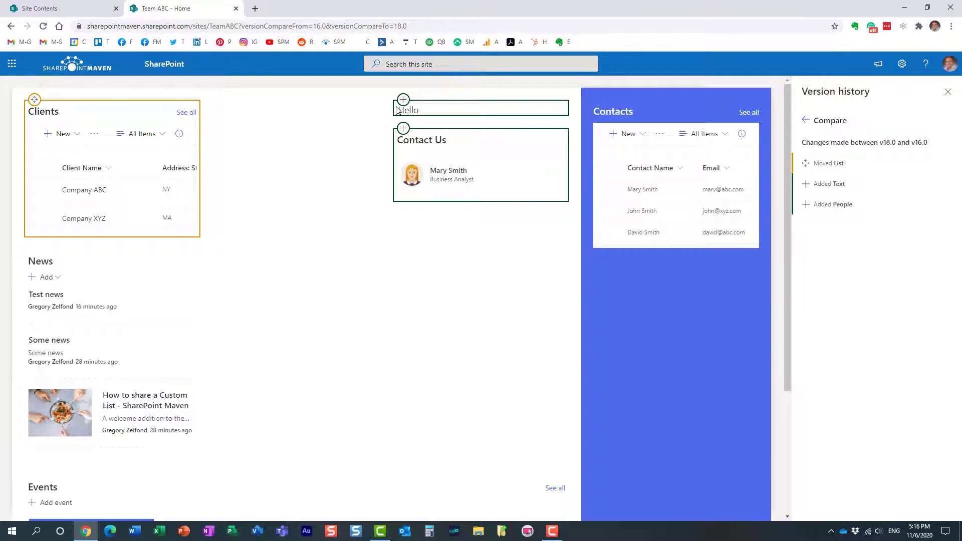
{"action": "left_click", "coordinate": [806, 120]}
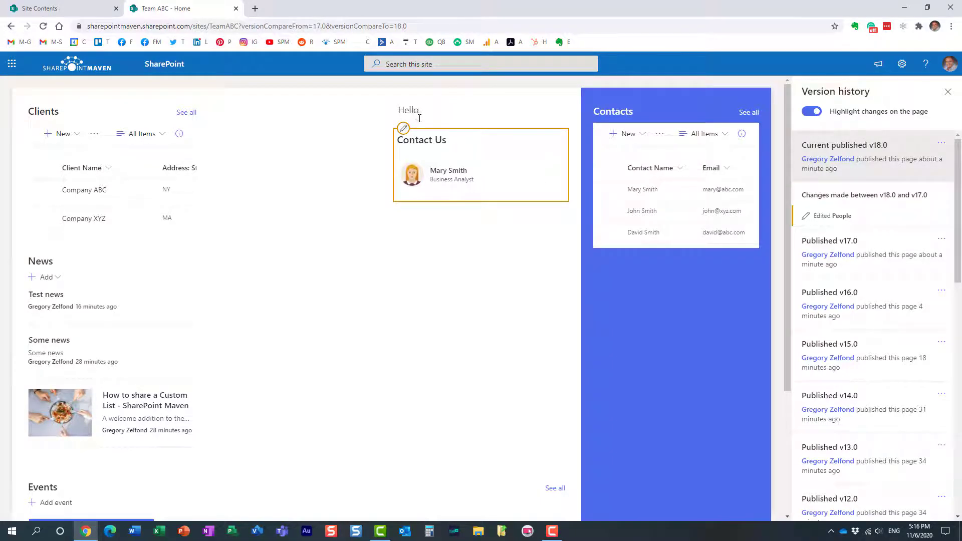
{"action": "left_click", "coordinate": [950, 95]}
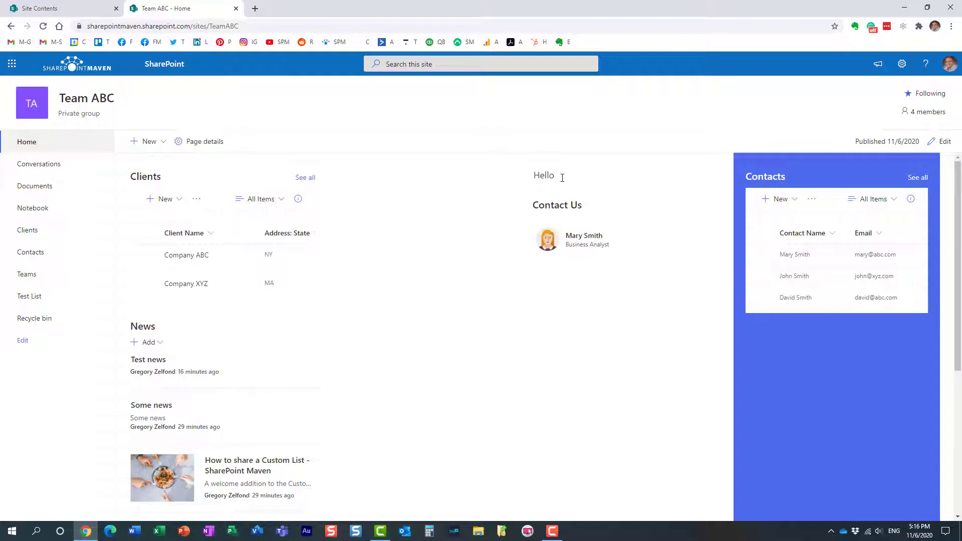
Change the text part from 'Hello' to just 'again' and republish the home page
{"action": "left_click", "coordinate": [944, 143]}
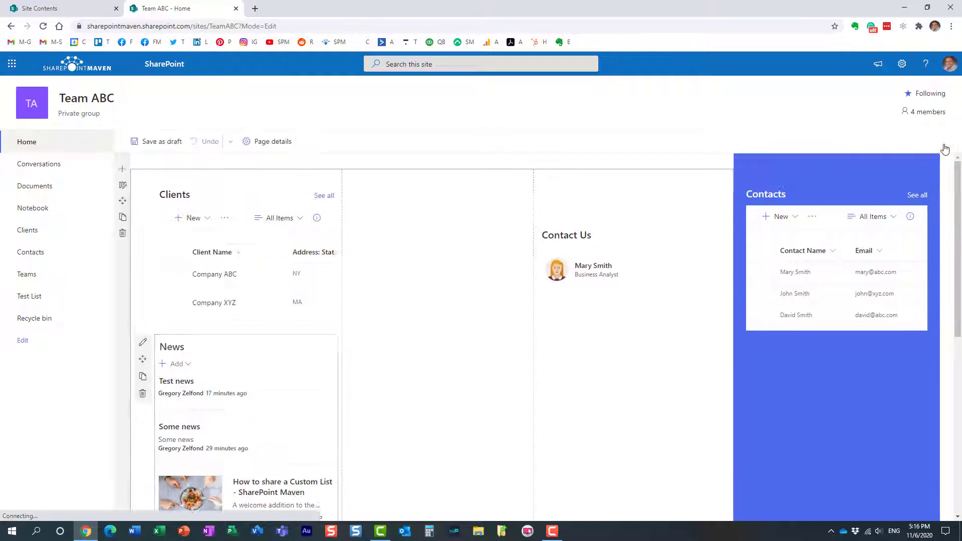
{"action": "left_click", "coordinate": [585, 192]}
{"action": "type", "text": "again"}
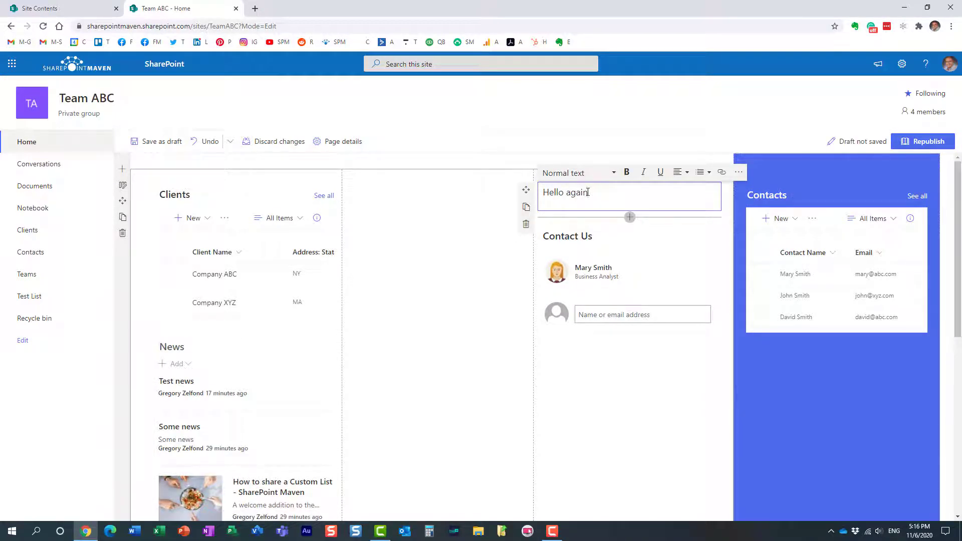
{"action": "double_click", "coordinate": [551, 193]}
{"action": "key", "text": "BackSpace"}
{"action": "left_click", "coordinate": [927, 141]}
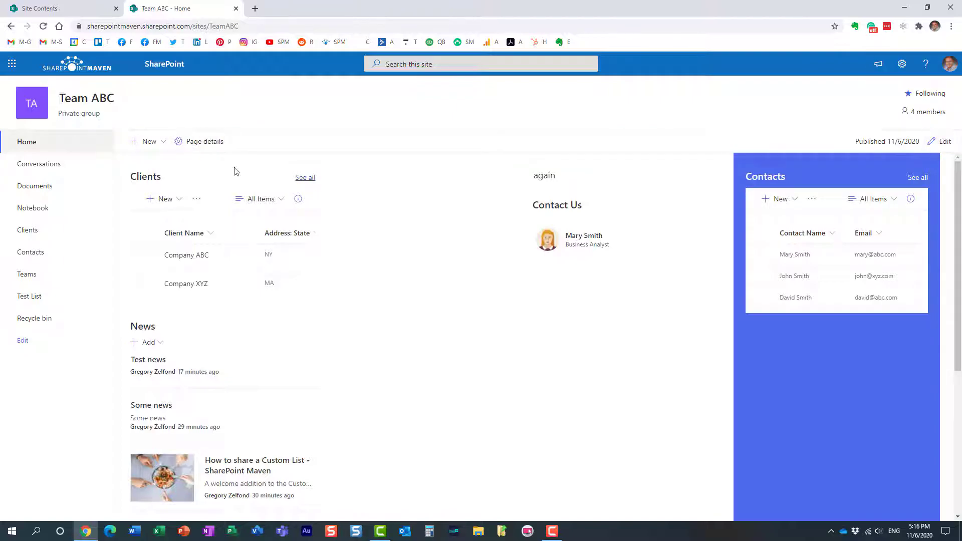
Open version history from Page details and highlight the v19.0 text changes on the page
{"action": "left_click", "coordinate": [202, 146]}
{"action": "left_click", "coordinate": [833, 409]}
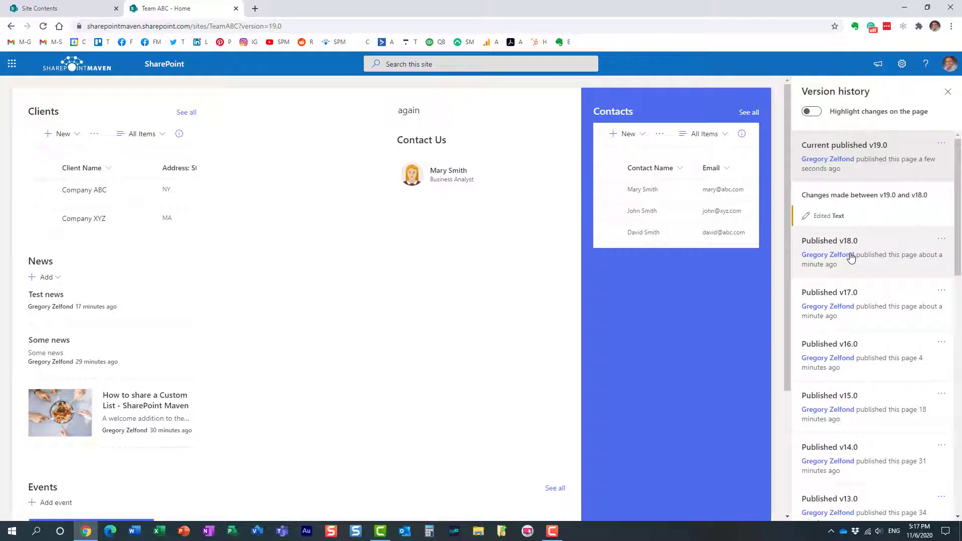
{"action": "left_click", "coordinate": [812, 111]}
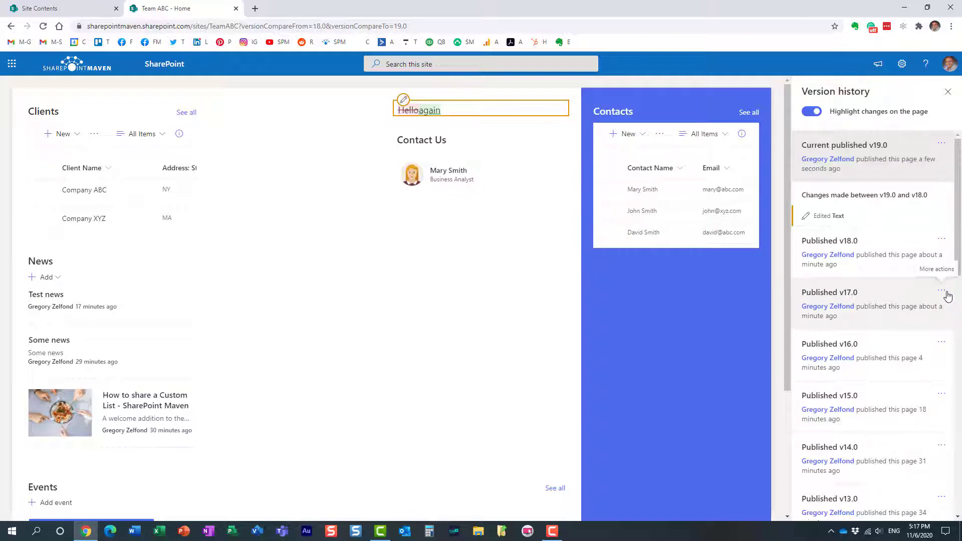
Compare v16.0 with the current version, go back to the versions list, and turn highlighting off
{"action": "left_click", "coordinate": [941, 341]}
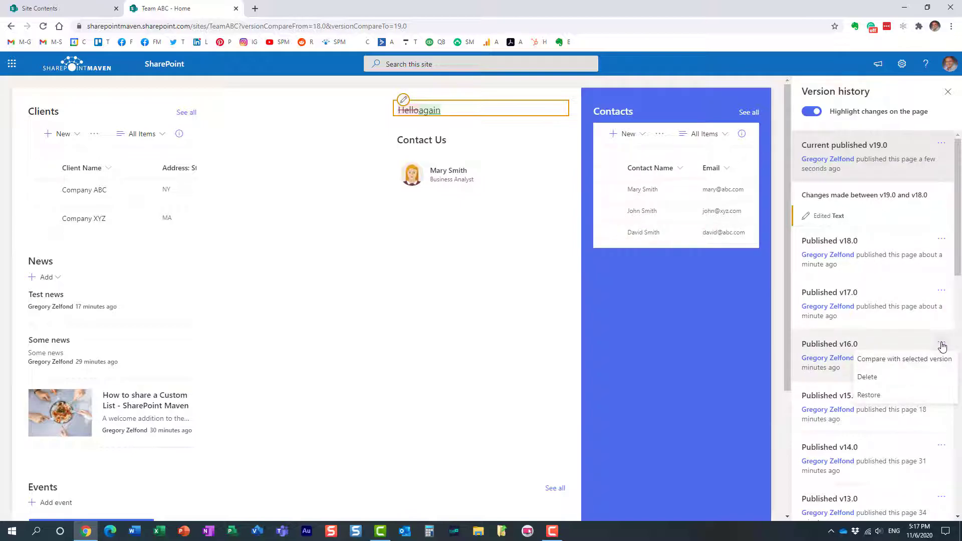
{"action": "left_click", "coordinate": [905, 359]}
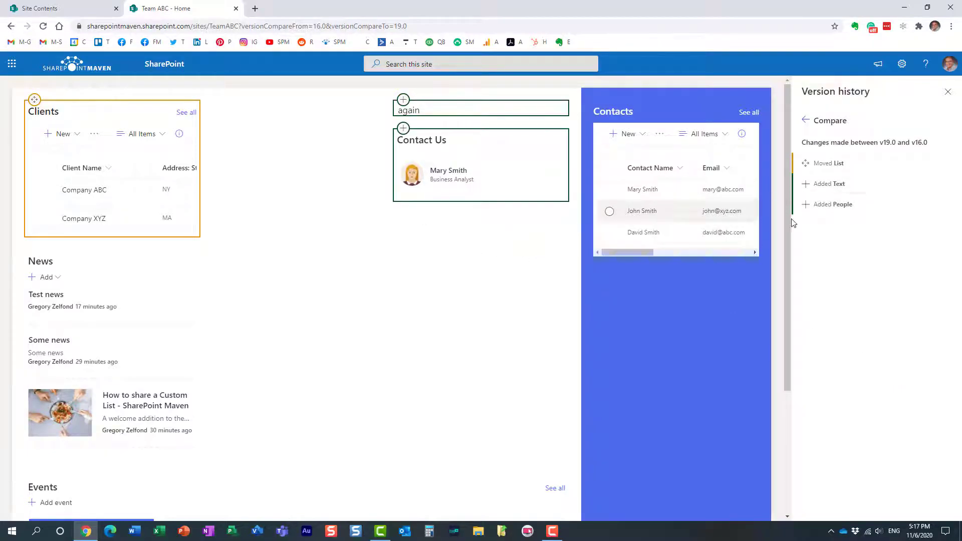
{"action": "left_click", "coordinate": [806, 122]}
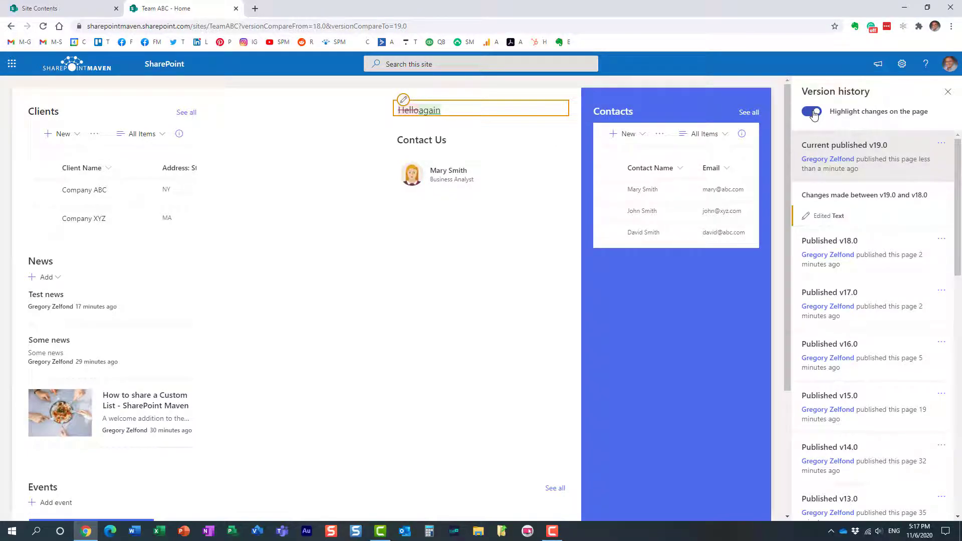
{"action": "left_click", "coordinate": [812, 112]}
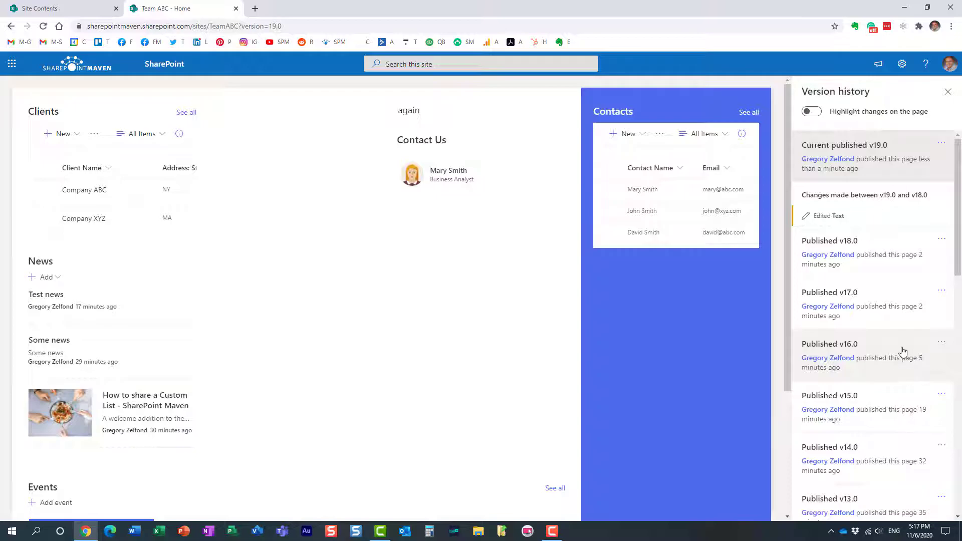
Restore published version 16.0 of the home page, creating draft v19.1
{"action": "left_click", "coordinate": [941, 345]}
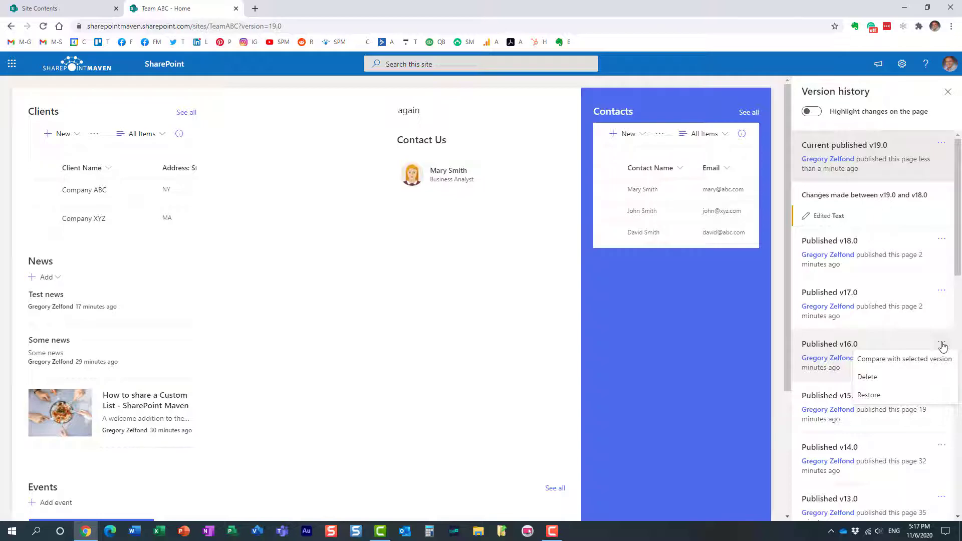
{"action": "left_click", "coordinate": [871, 396]}
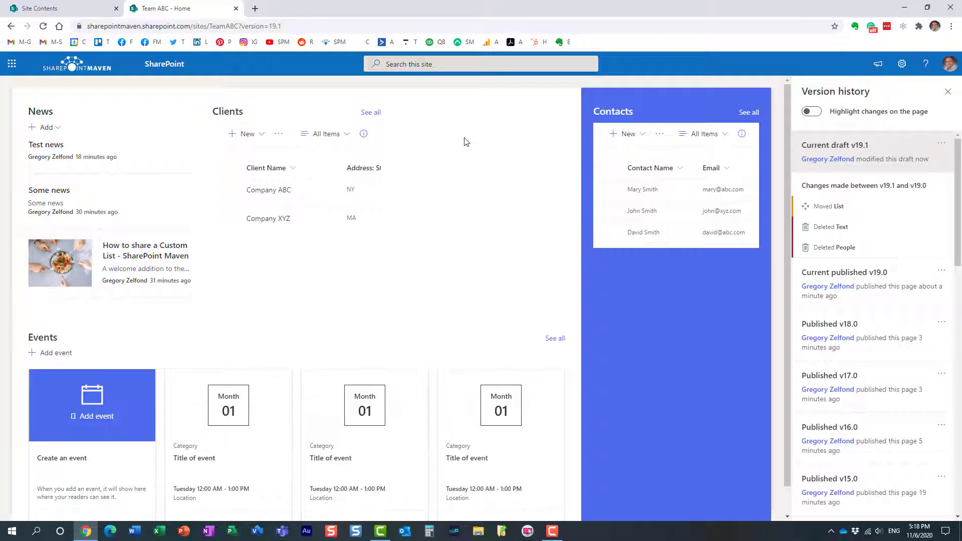
Preview versions 18.0, 16.0, 19.1, 19.0 and 17.0 in turn
{"action": "left_click", "coordinate": [822, 323]}
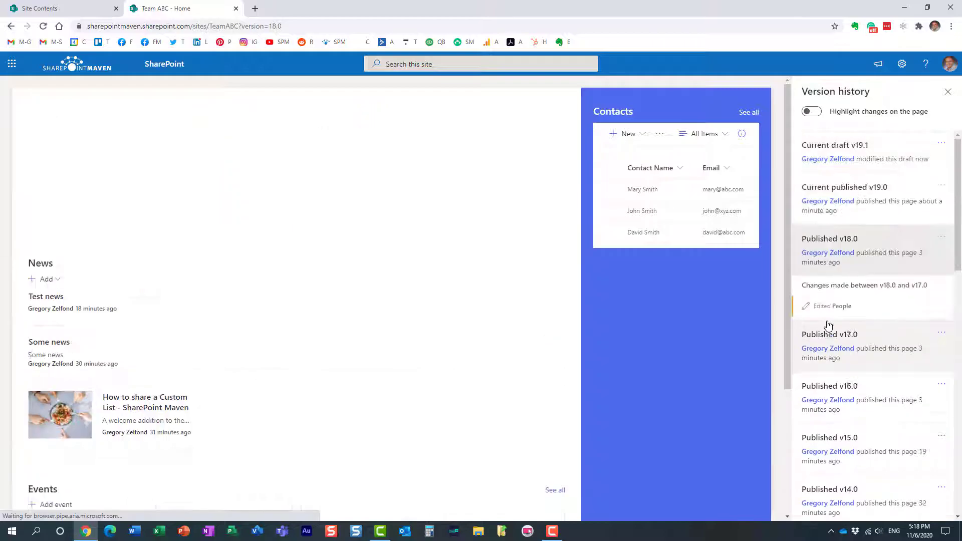
{"action": "left_click", "coordinate": [860, 396]}
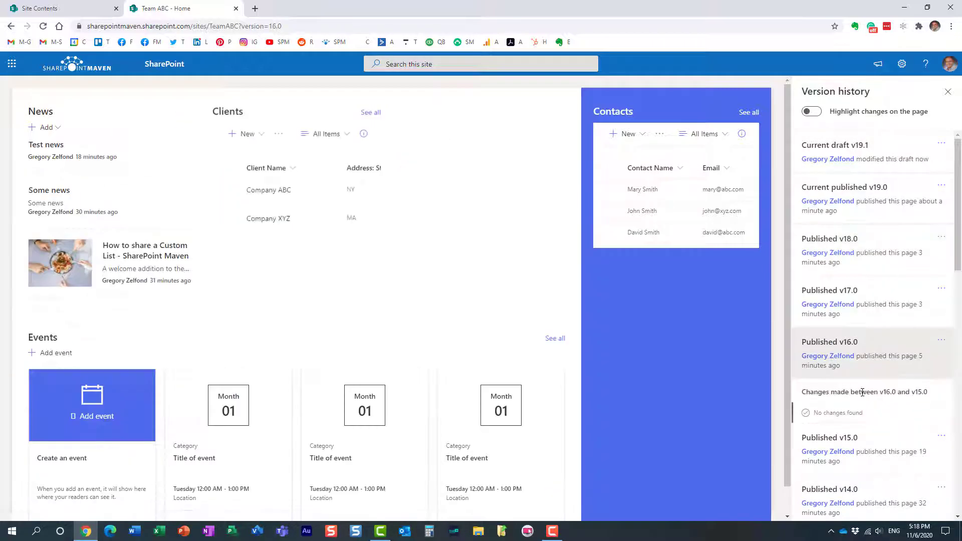
{"action": "left_click", "coordinate": [845, 148]}
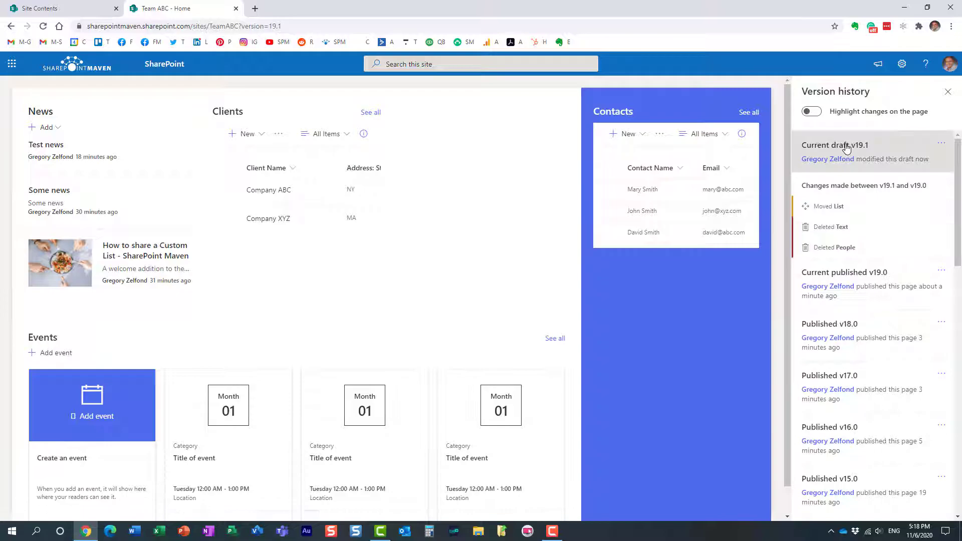
{"action": "left_click", "coordinate": [849, 273]}
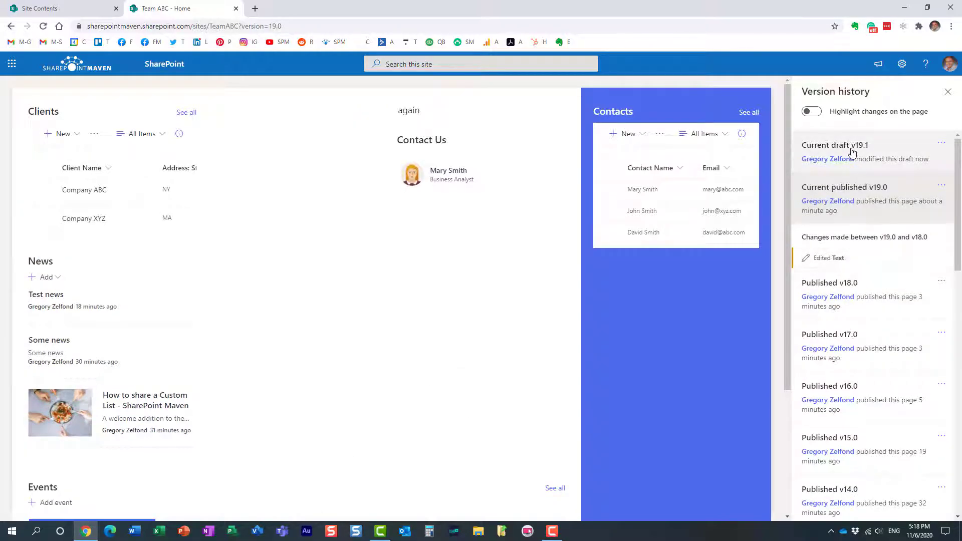
{"action": "left_click", "coordinate": [852, 149]}
{"action": "left_click", "coordinate": [848, 274]}
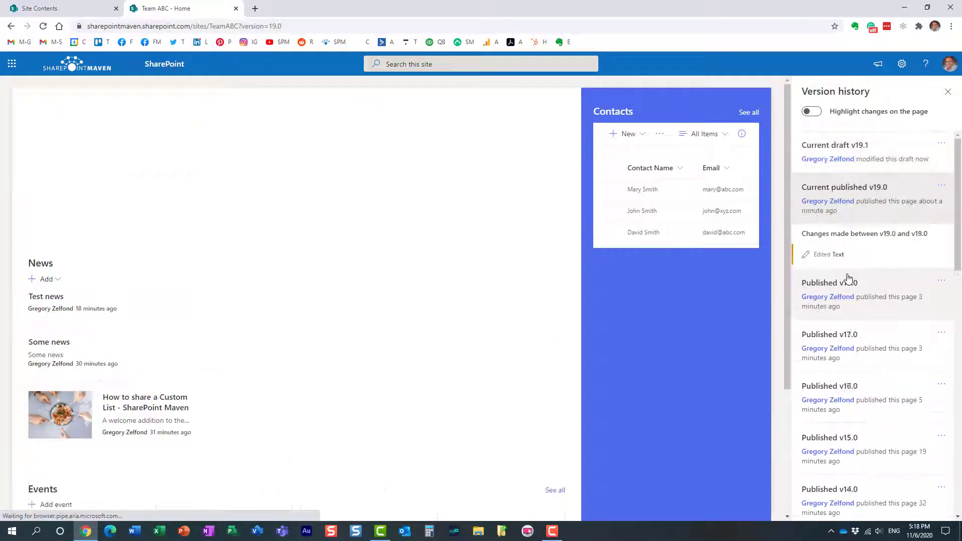
{"action": "left_click", "coordinate": [846, 337]}
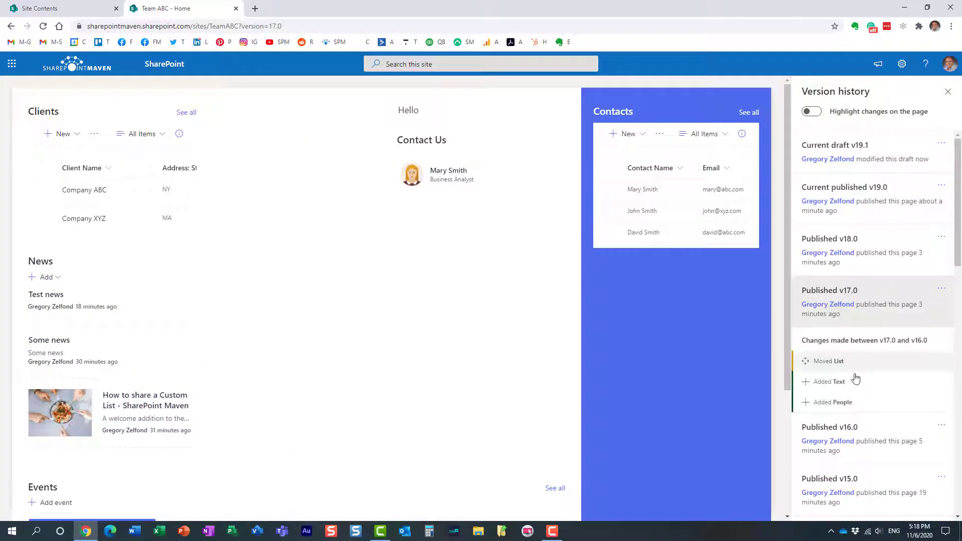
Preview version 11.0, switching change highlighting on and then off again
{"action": "scroll", "coordinate": [859, 423], "scroll_direction": "down", "scroll_amount": 3}
{"action": "scroll", "coordinate": [860, 420], "scroll_direction": "down", "scroll_amount": 3}
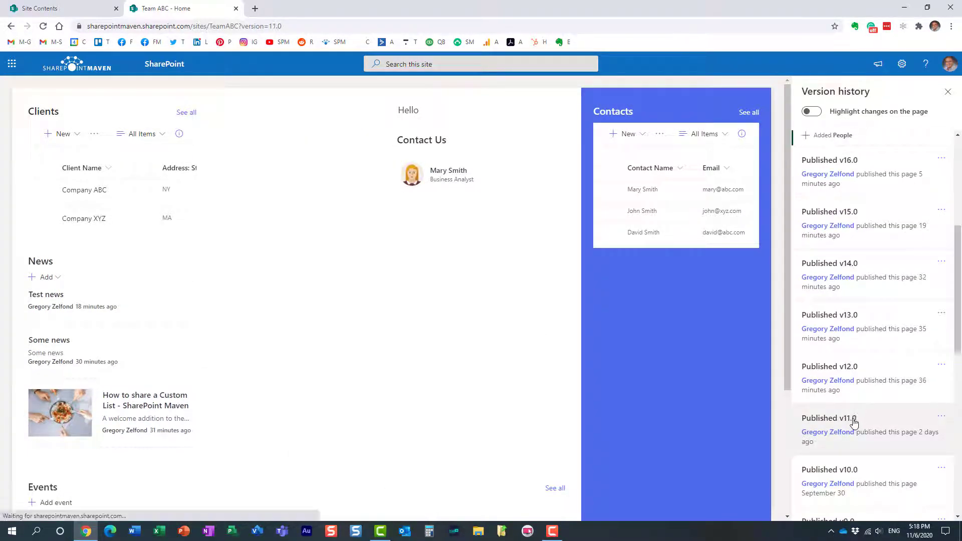
{"action": "left_click", "coordinate": [855, 422]}
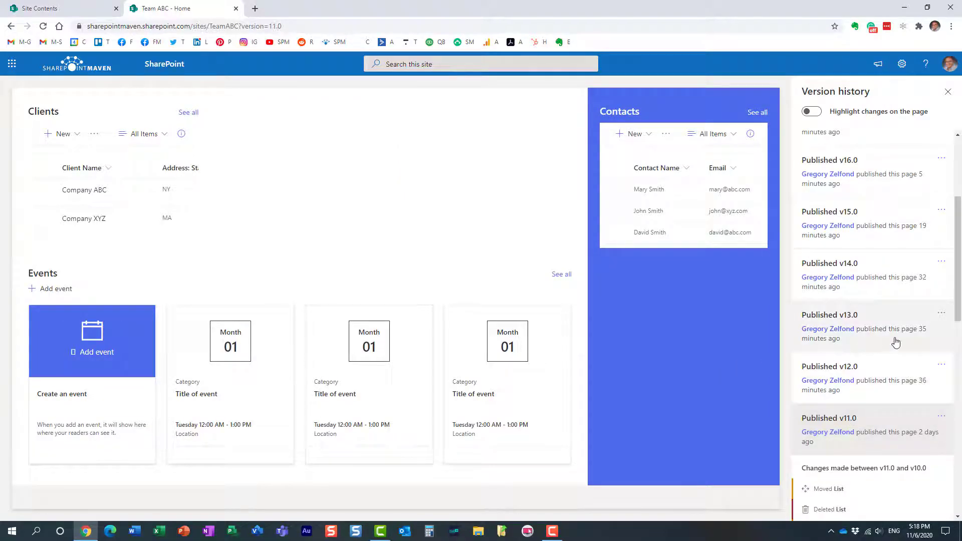
{"action": "left_click_drag", "start_coordinate": [957, 221], "coordinate": [960, 161]}
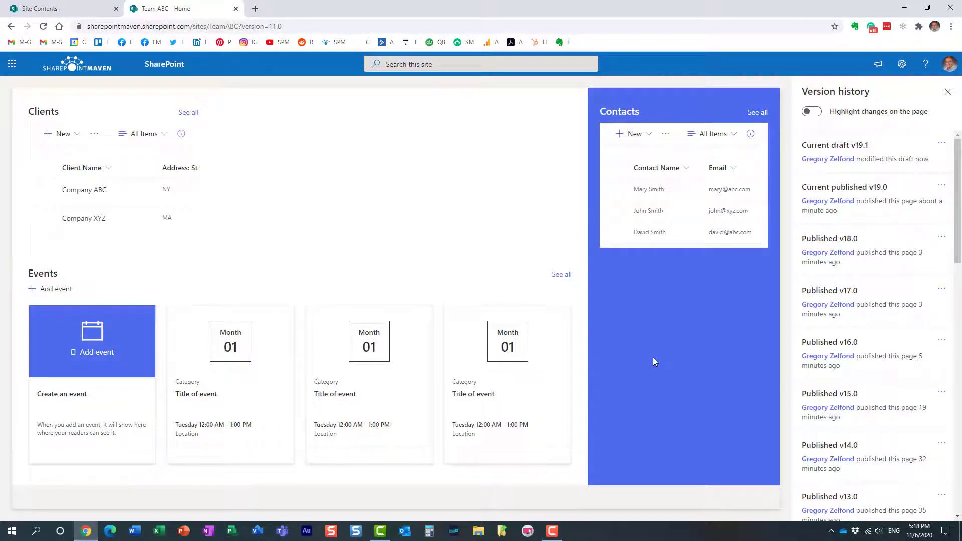
{"action": "left_click", "coordinate": [811, 111]}
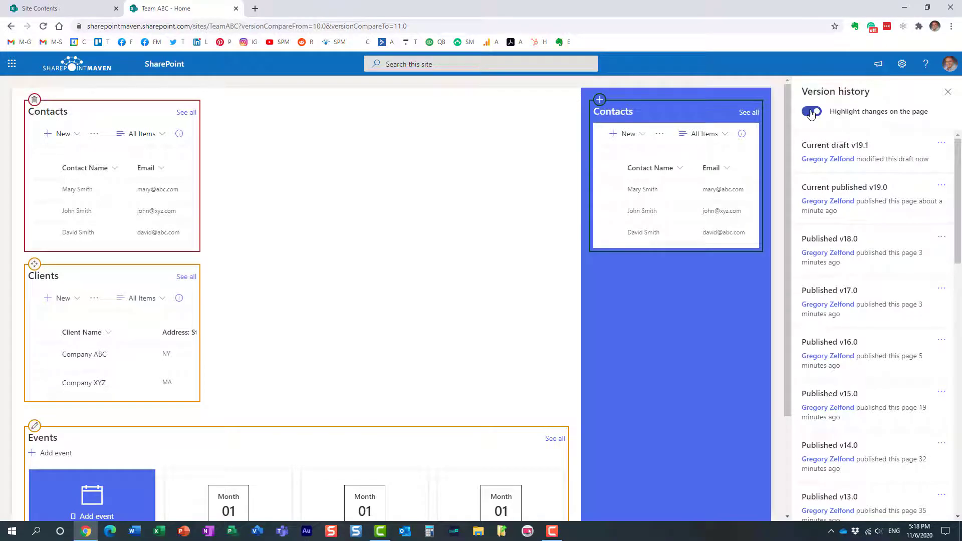
{"action": "left_click", "coordinate": [811, 111]}
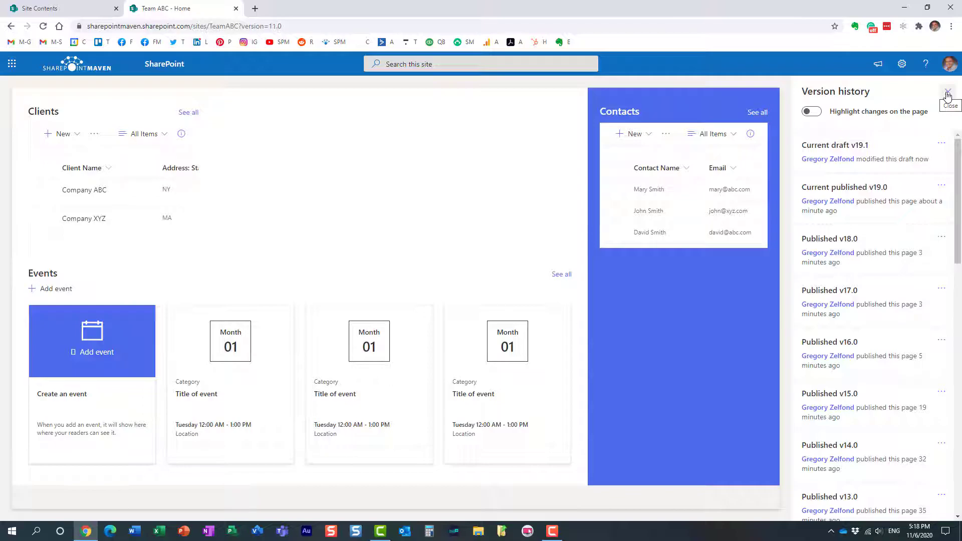
Select current draft v19.1, then reopen its version history from Page details to review changes
{"action": "left_click", "coordinate": [903, 145]}
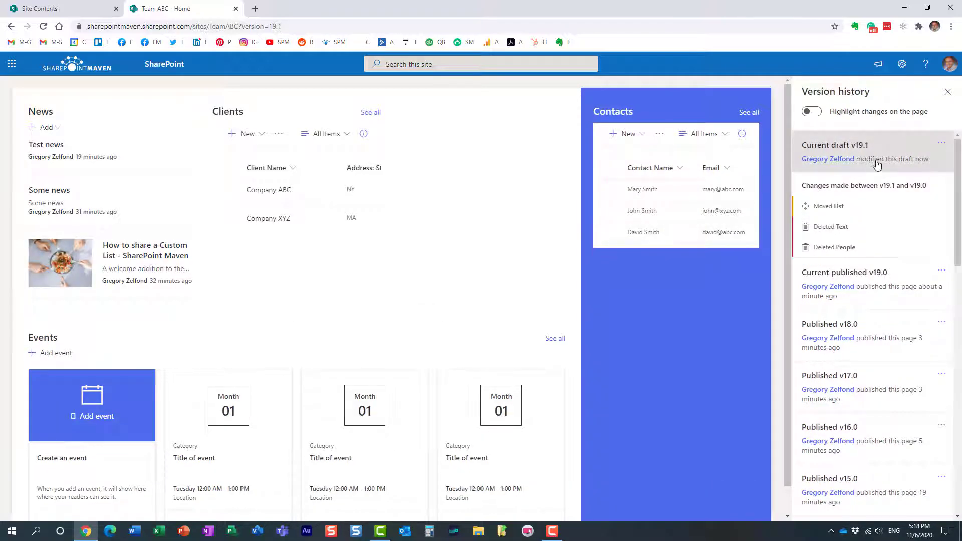
{"action": "left_click", "coordinate": [945, 95]}
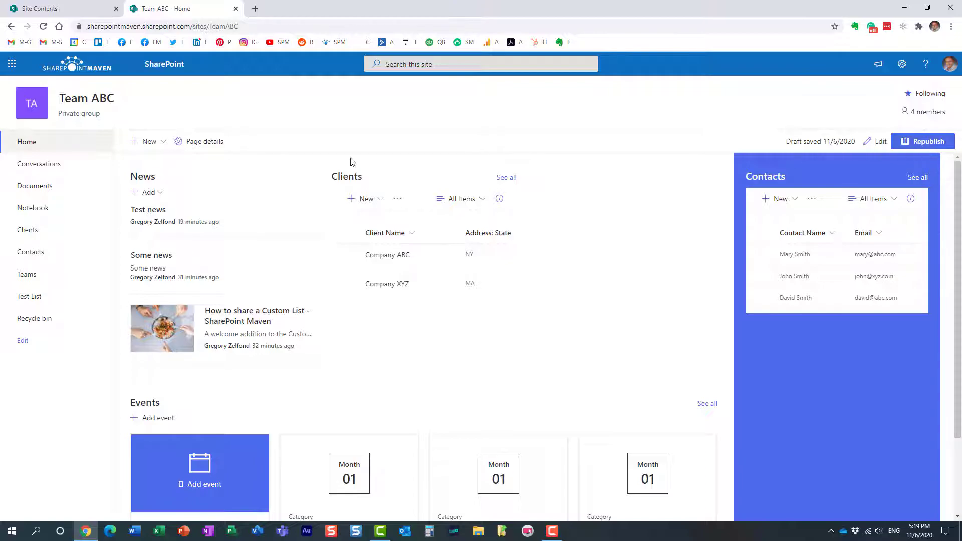
{"action": "left_click", "coordinate": [205, 142]}
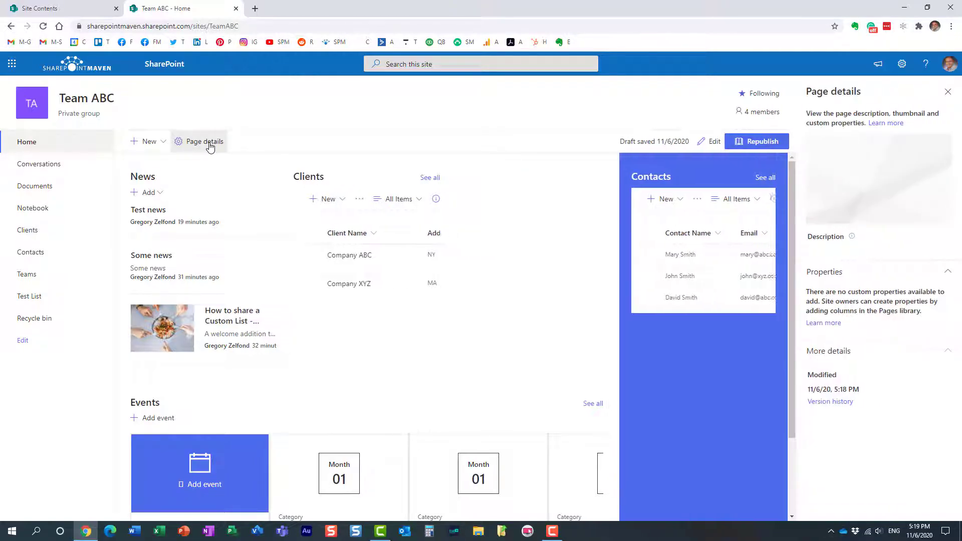
{"action": "left_click", "coordinate": [834, 402]}
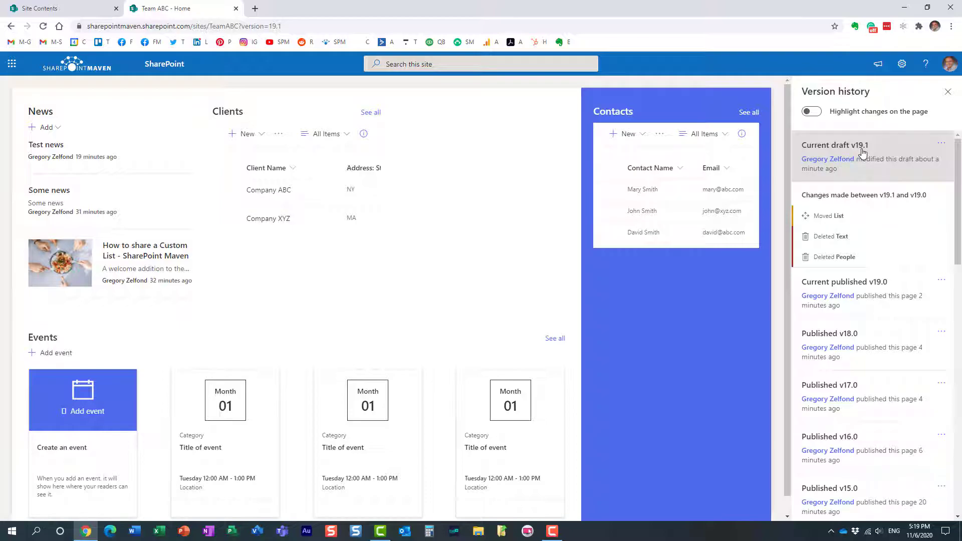
Republish the restored Team ABC home page so it reads Published 11/6/2020
{"action": "left_click", "coordinate": [947, 91]}
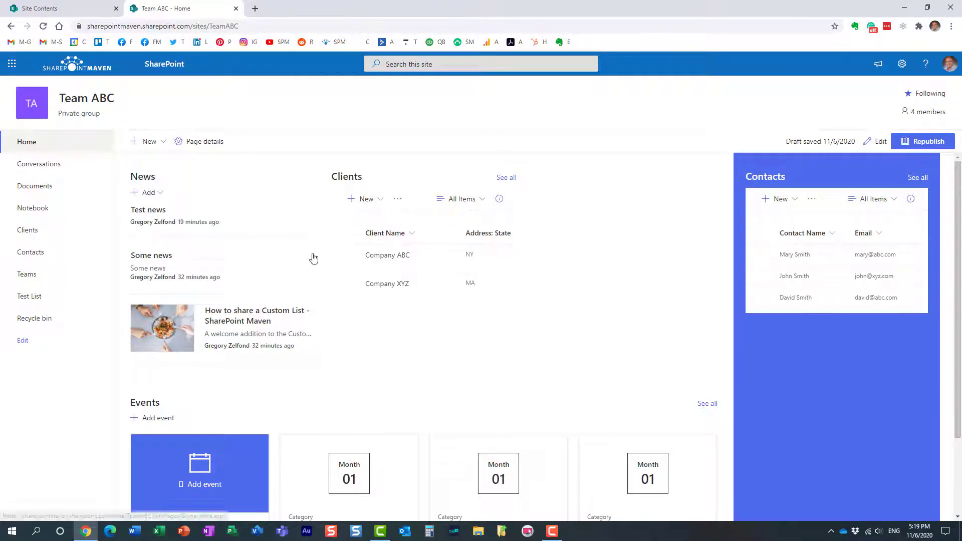
{"action": "left_click", "coordinate": [921, 143]}
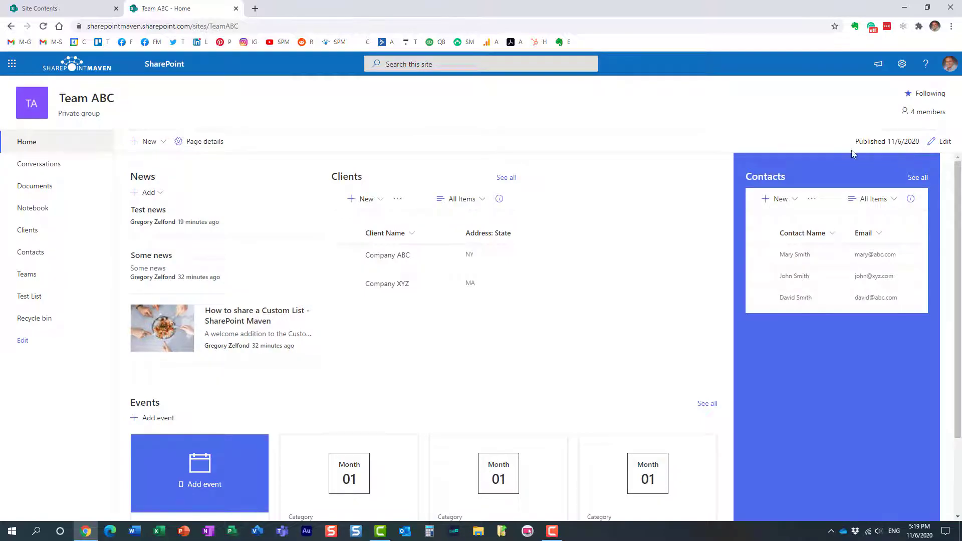